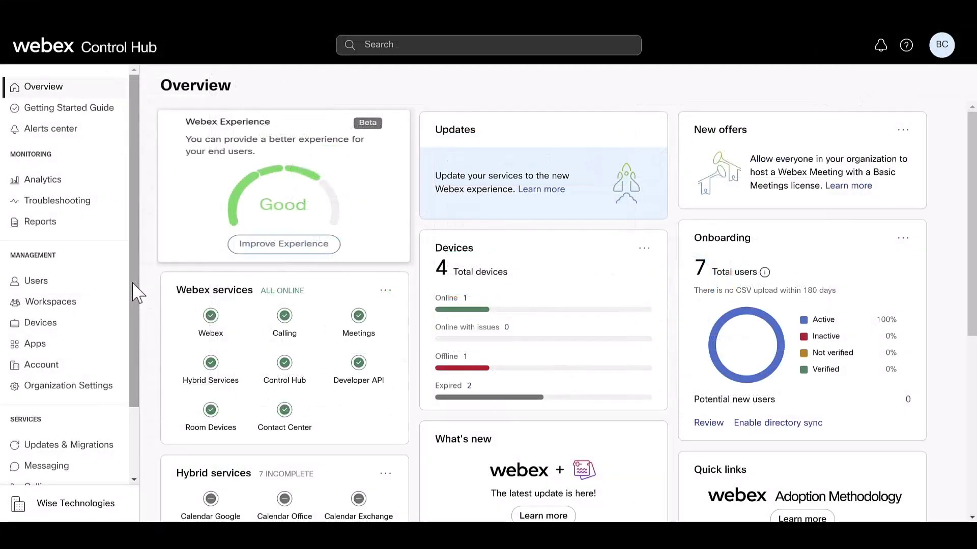
scroll(135, 336, down, 3)
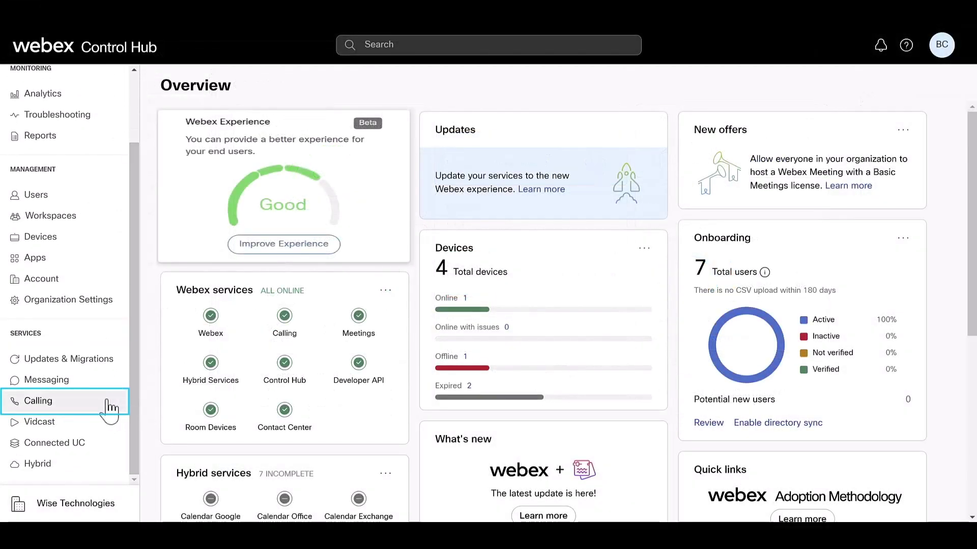
Go to Calling Features, select DECT Network, and start a new DECT network
click(38, 400)
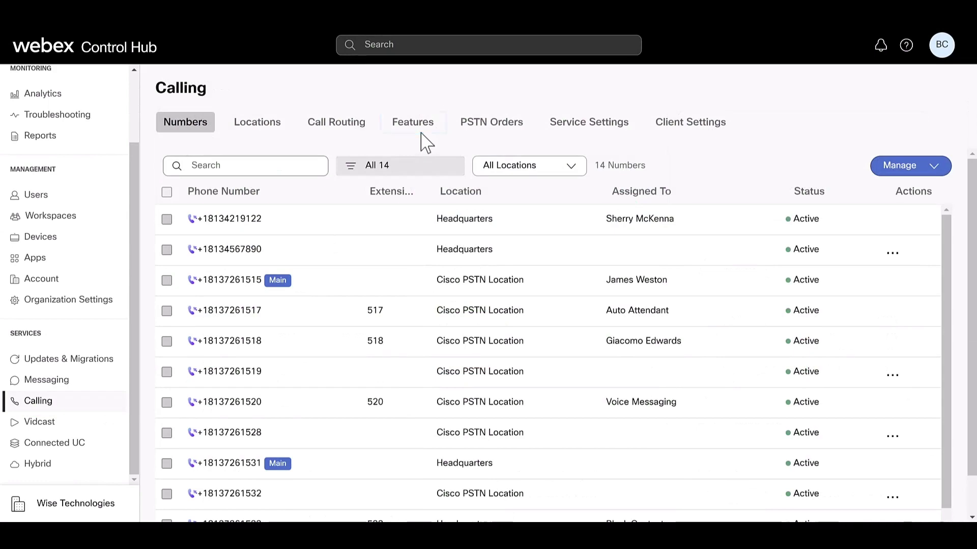
click(413, 123)
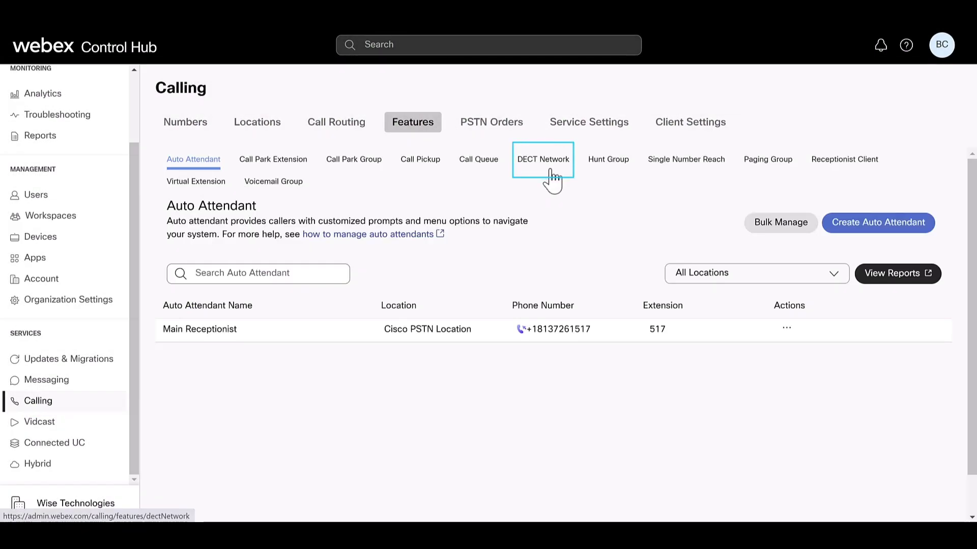
click(544, 161)
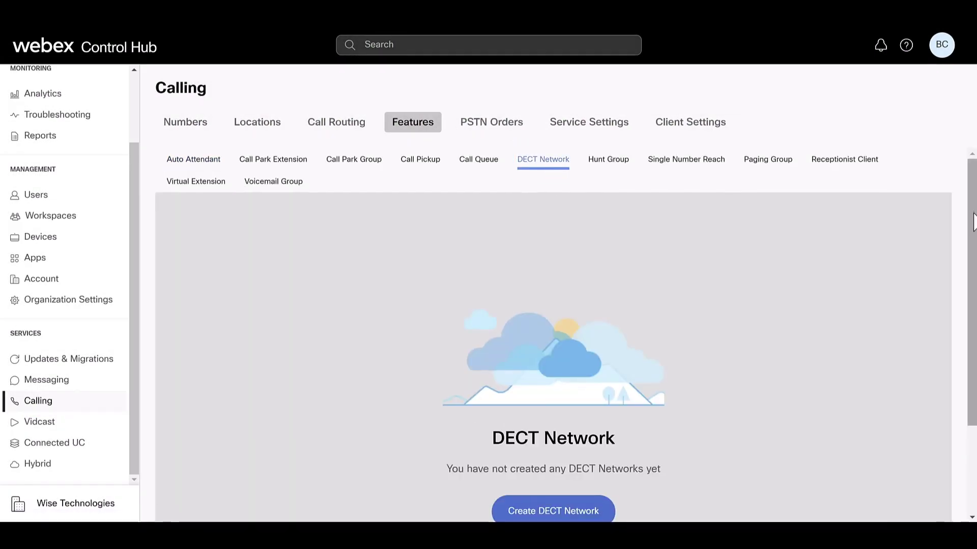
scroll(973, 229, down, 1)
scroll(974, 244, down, 2)
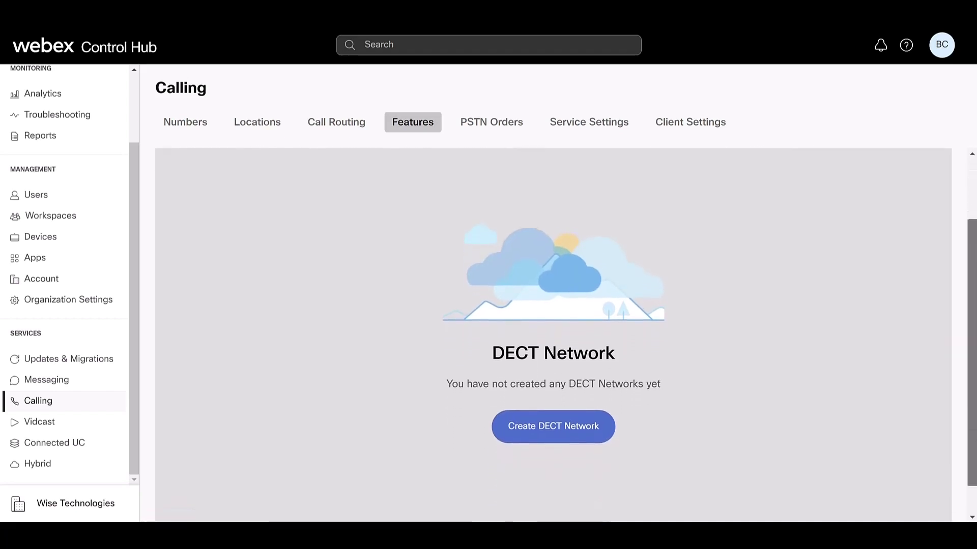
click(553, 424)
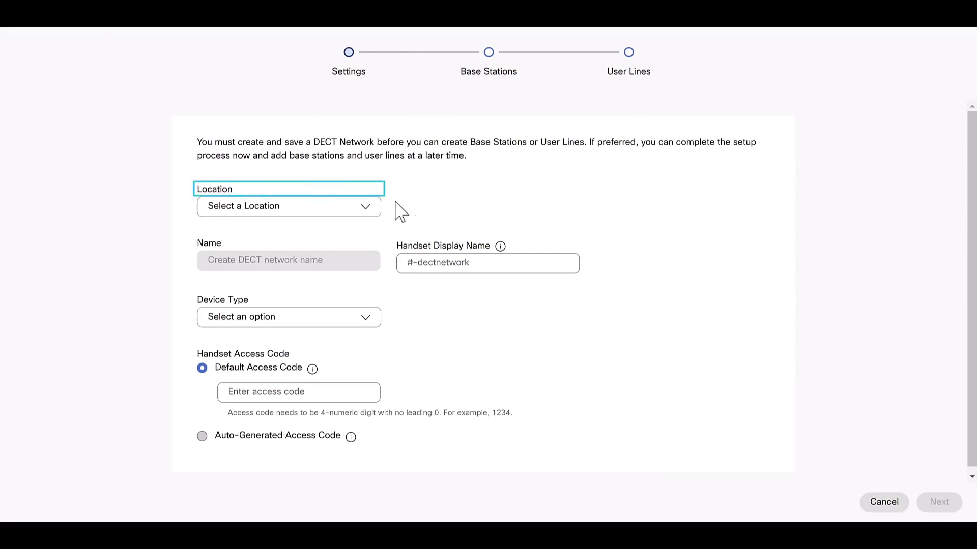
Set location to Headquarters, name to 'Training', and handset display name to 'Trainer 1'
click(367, 207)
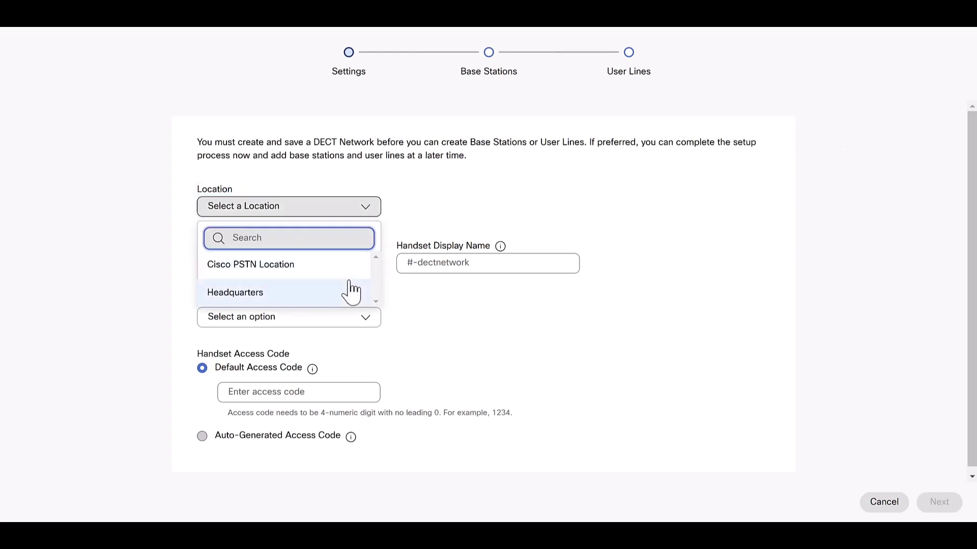
click(353, 290)
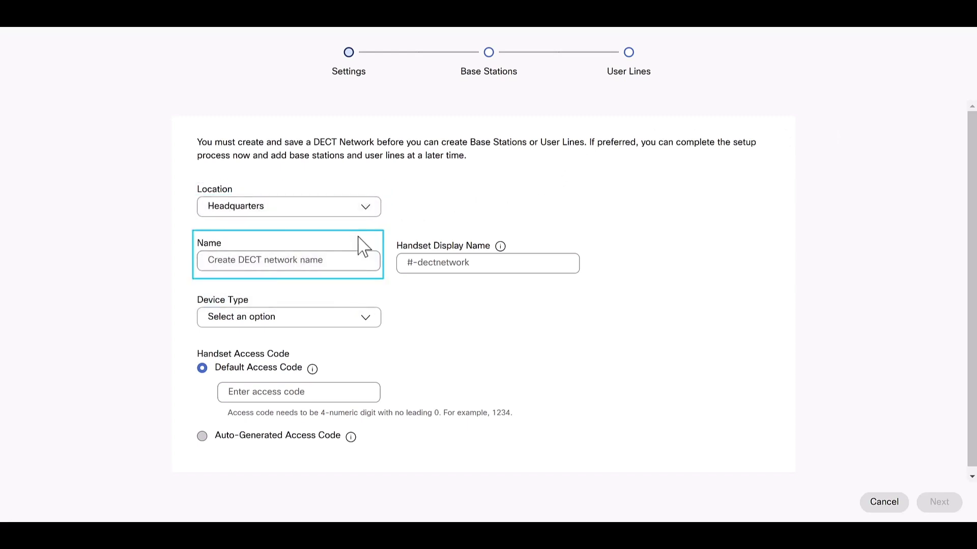
click(357, 261)
click(291, 292)
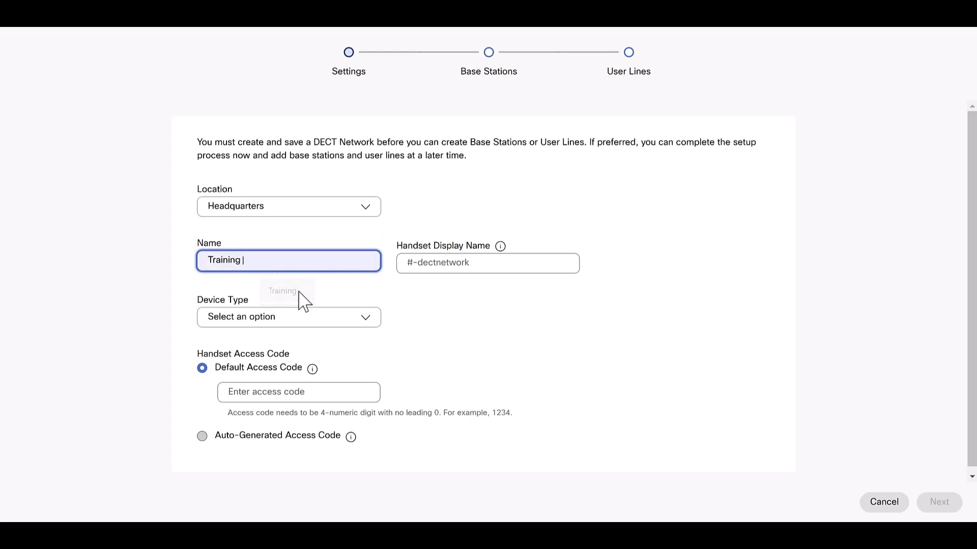
click(336, 298)
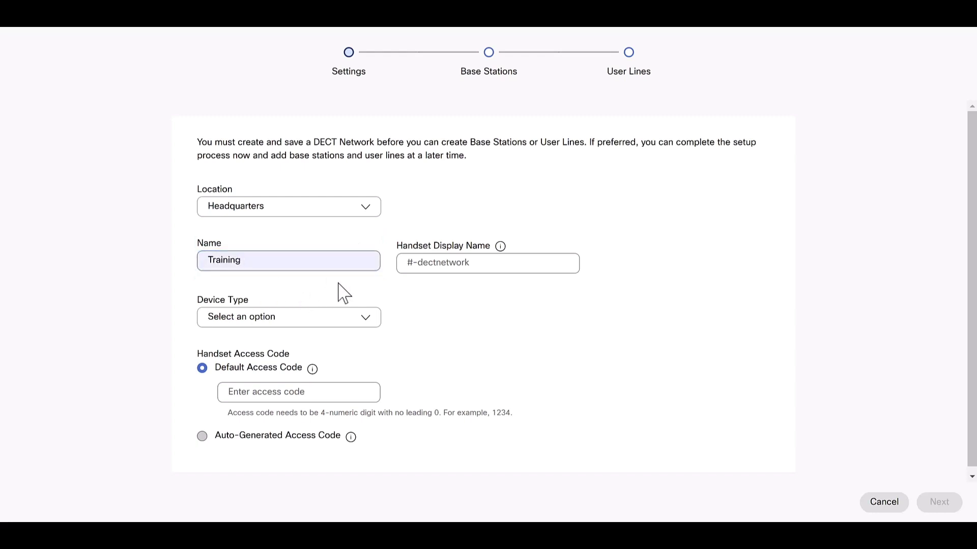
click(497, 264)
click(482, 293)
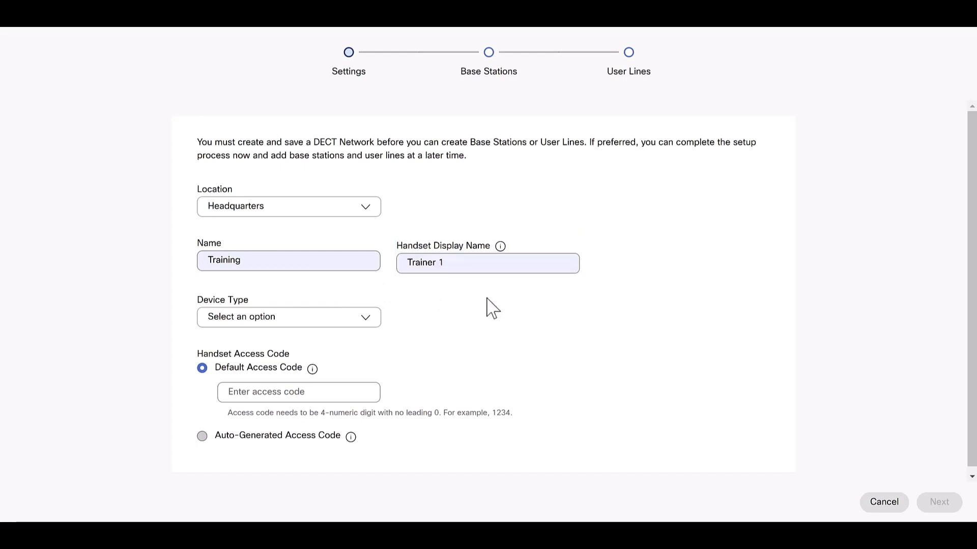
Set device type to Cisco DECT 110 Base, keeping a default handset access code
click(374, 320)
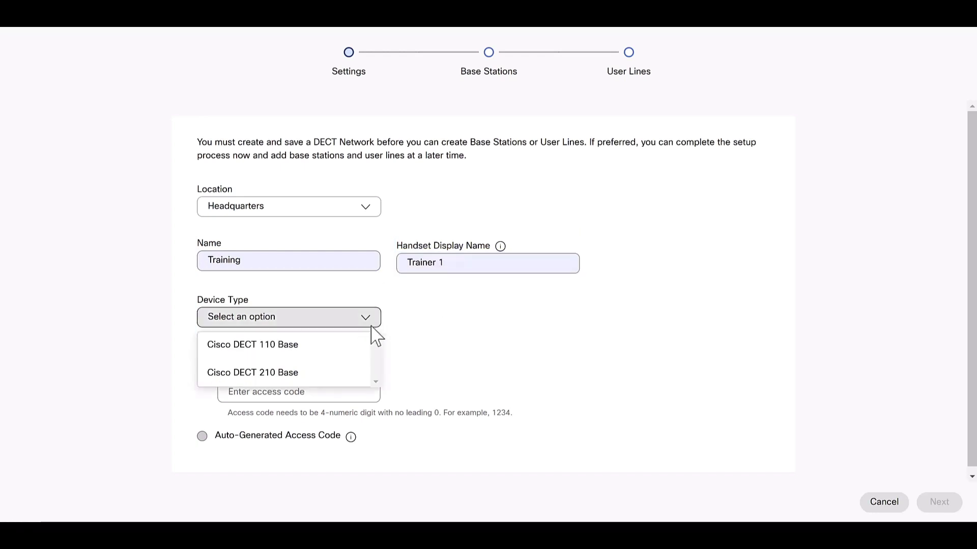
click(364, 347)
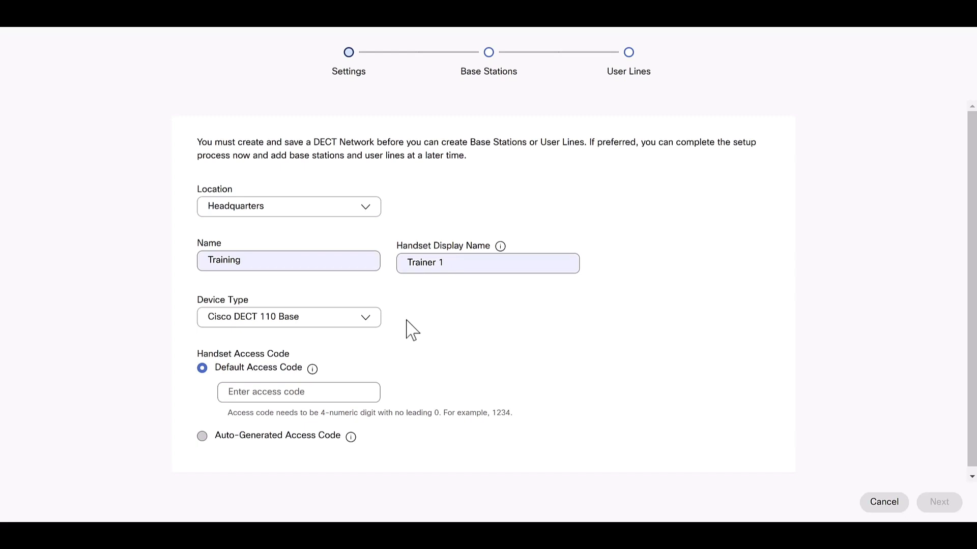
click(202, 369)
click(248, 391)
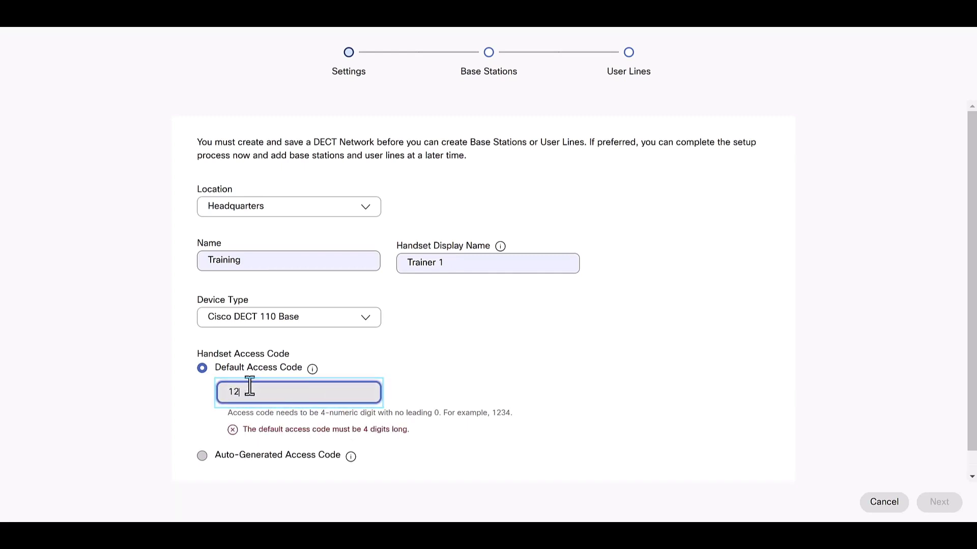
click(426, 399)
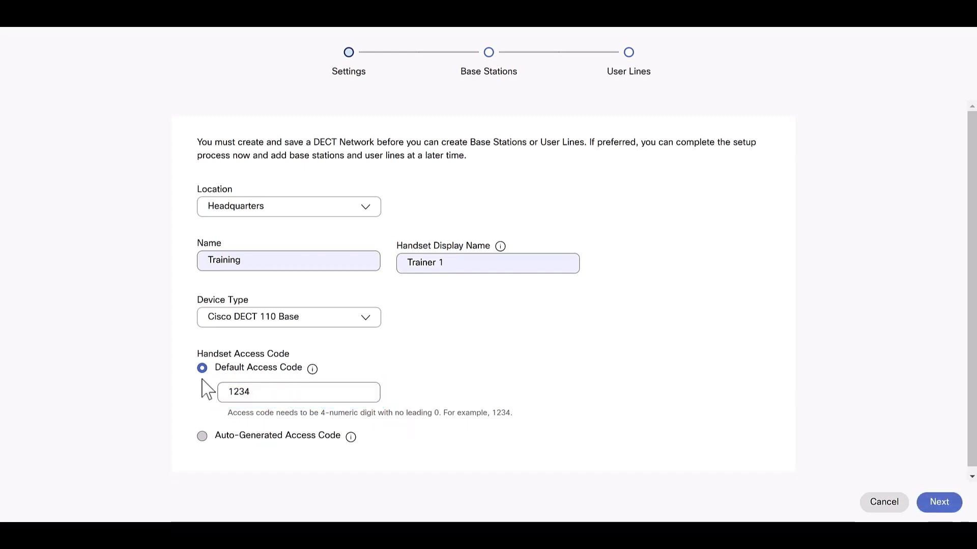
click(202, 436)
click(939, 502)
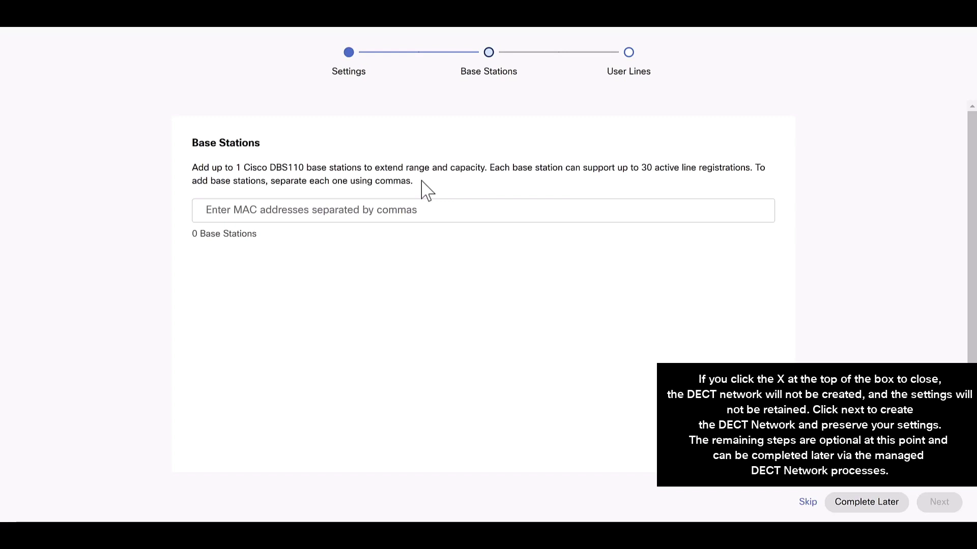
click(433, 213)
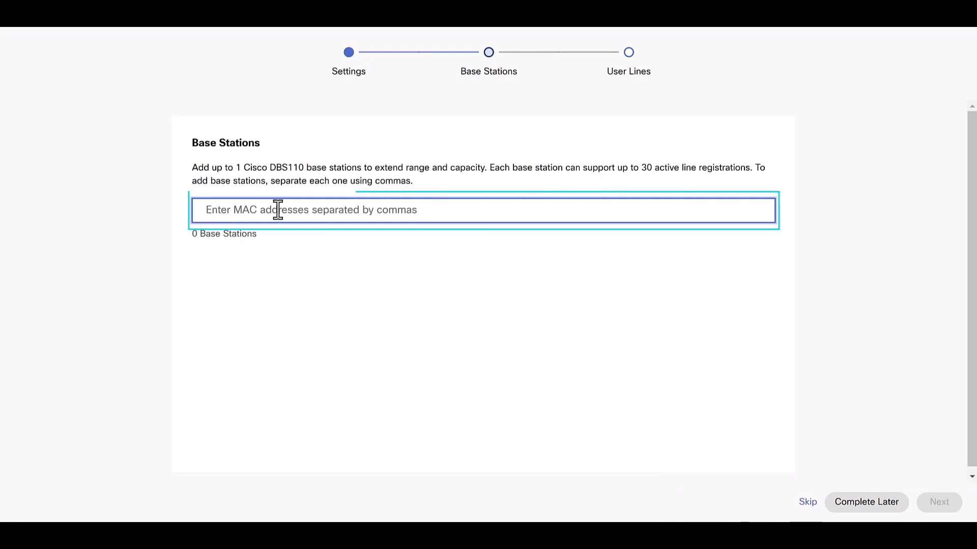
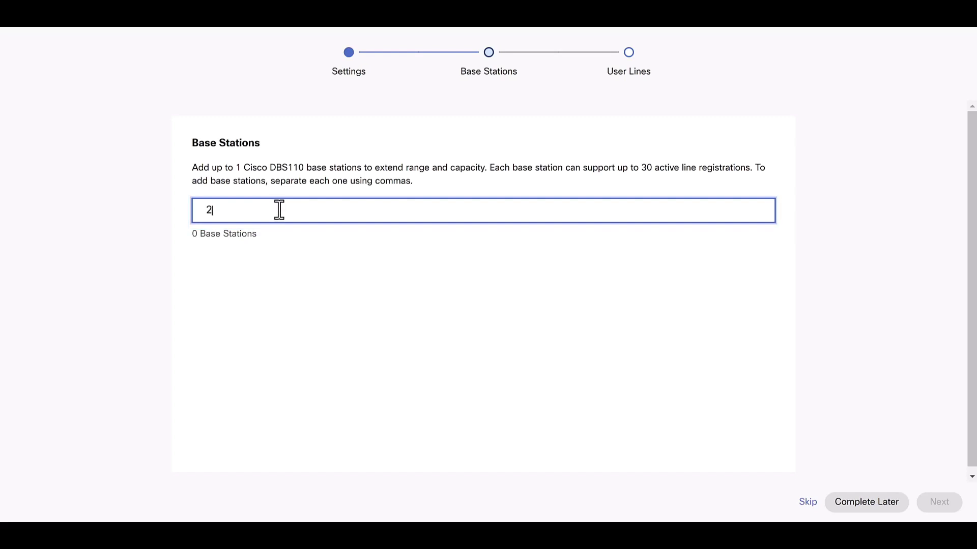
key(Return)
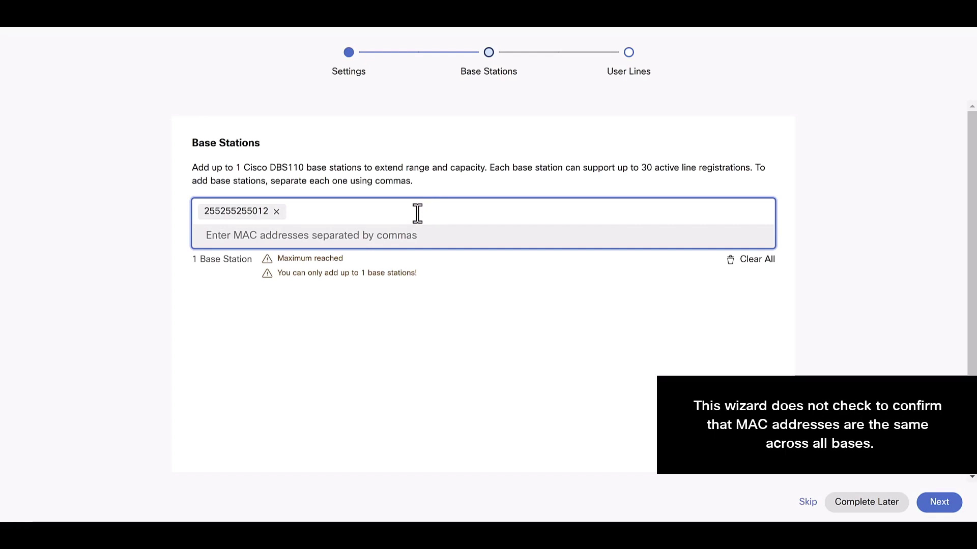
click(933, 504)
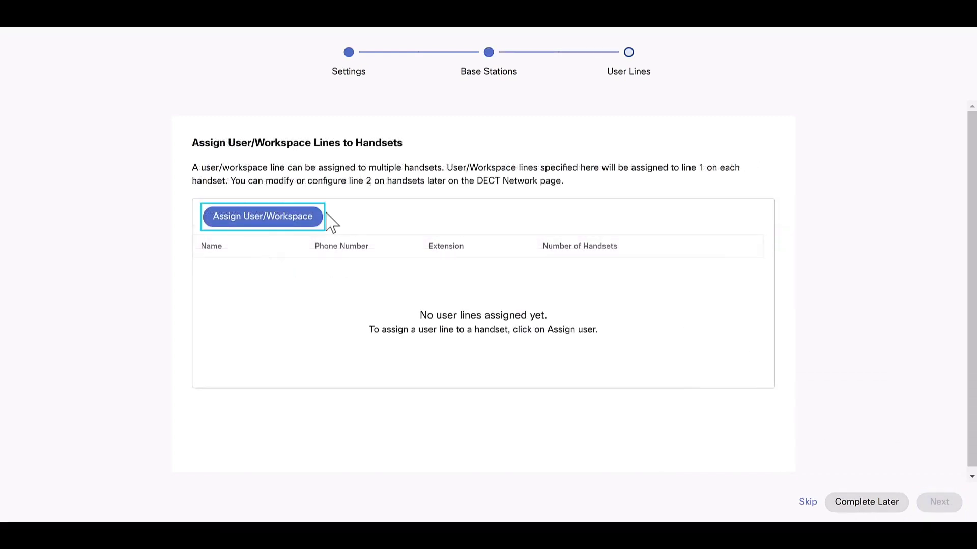
Assign Blynk Content's extension 533 line to the network with 1 handset
click(265, 219)
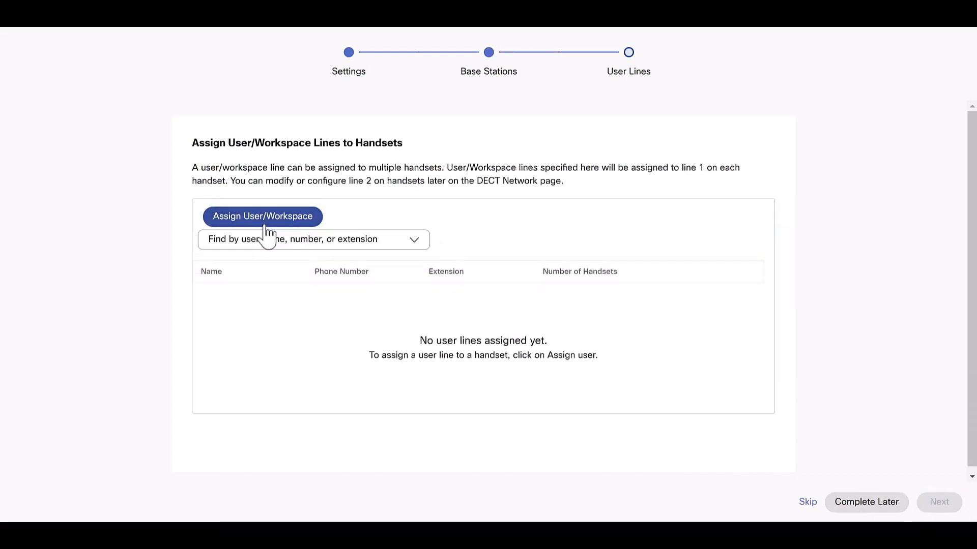
click(416, 241)
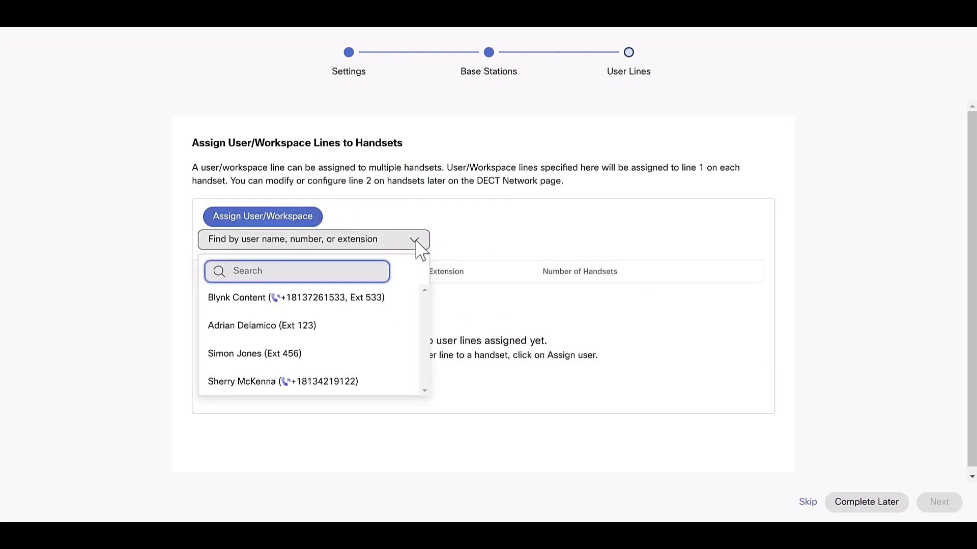
click(394, 300)
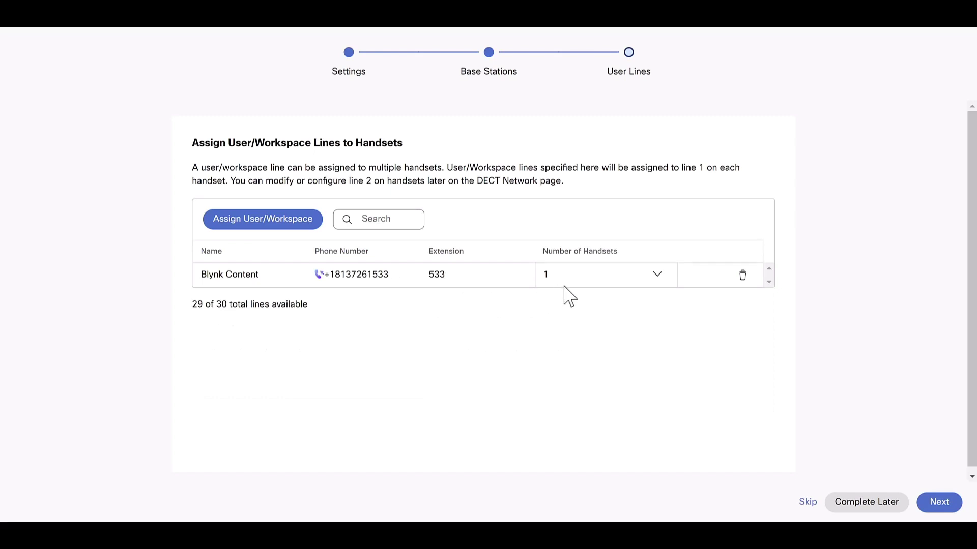
click(658, 277)
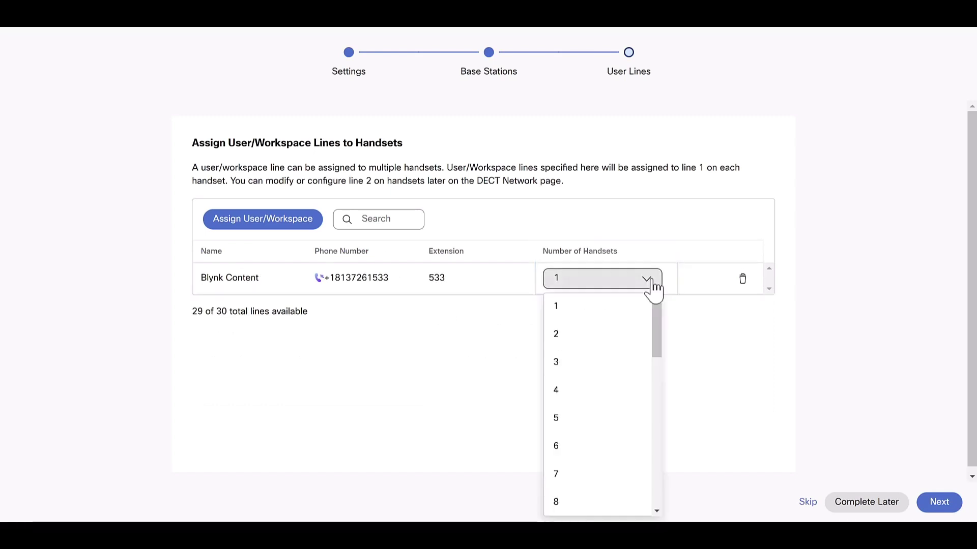
click(652, 283)
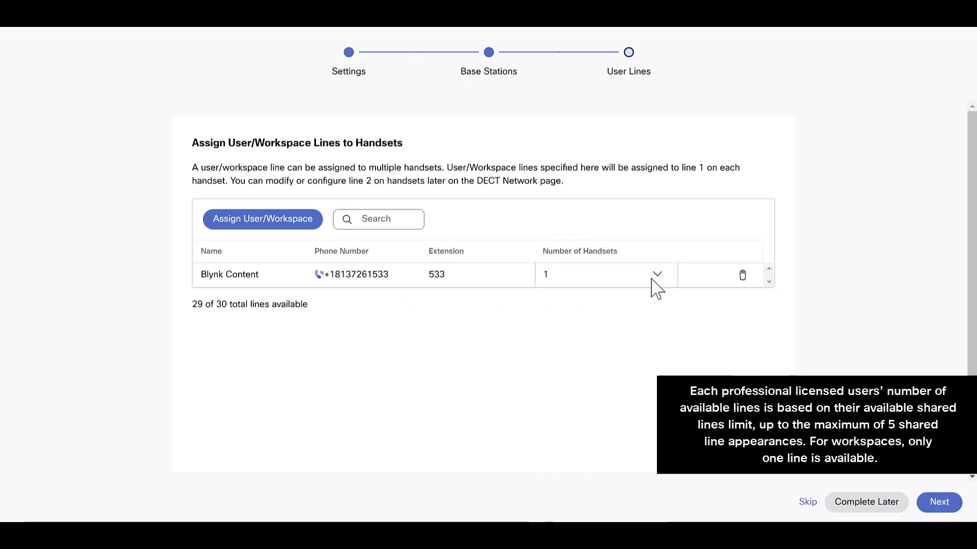